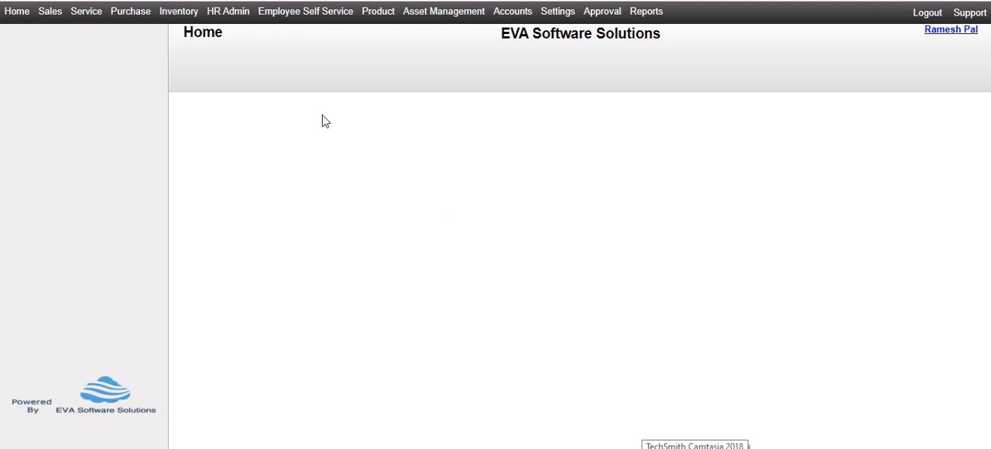
Step: Open the LWF statutory deduction setup in the HR Admin module
left_click(240, 20)
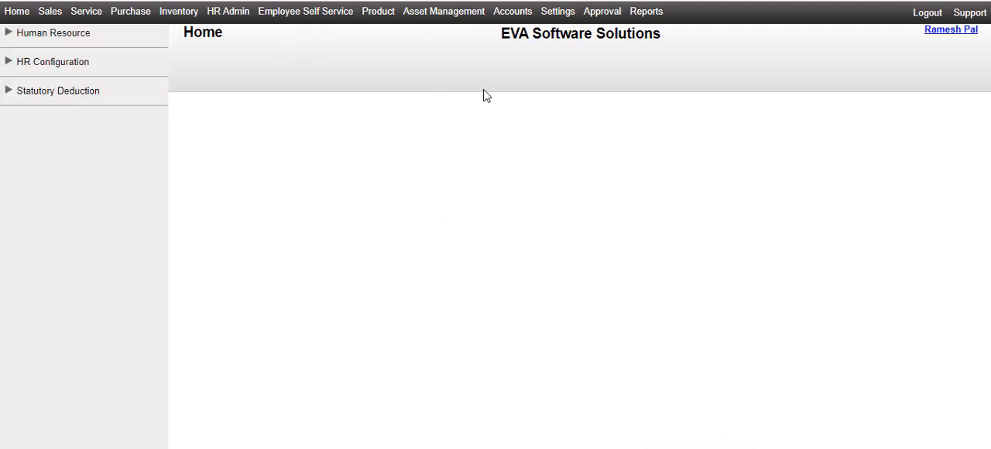
left_click(86, 99)
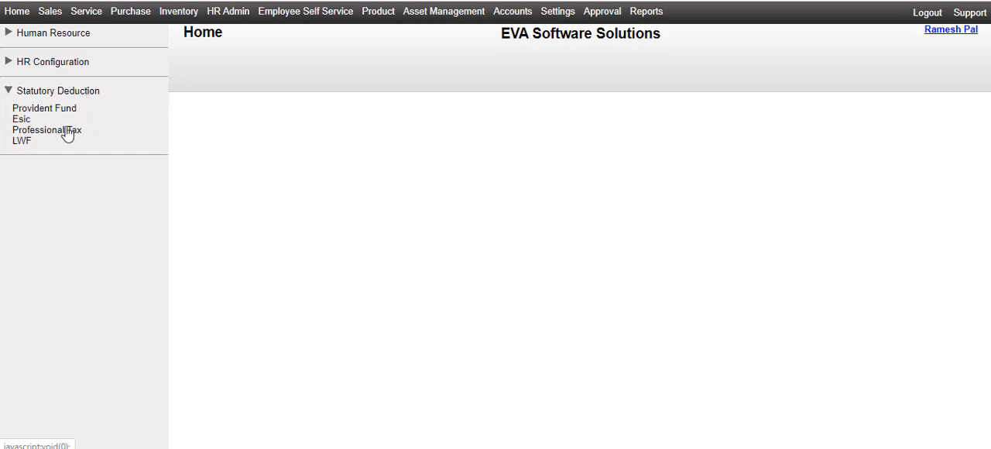
left_click(21, 141)
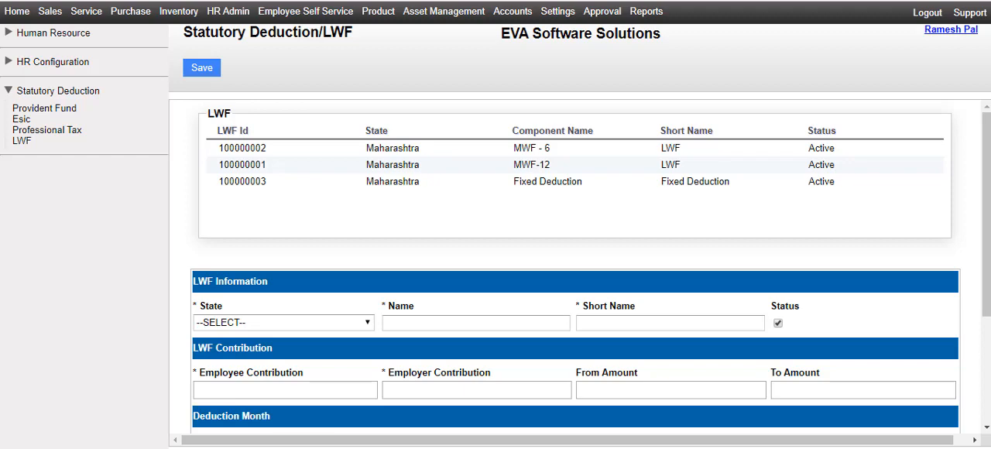
Step: Fill in the LWF information with state Maharashtra, name "LWF MH - 6" and short name "LWF"
left_click(284, 323)
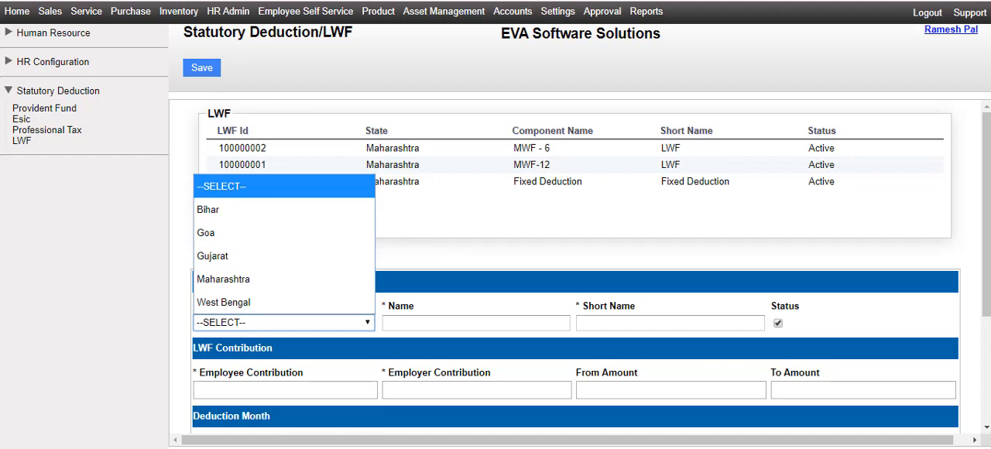
left_click(245, 280)
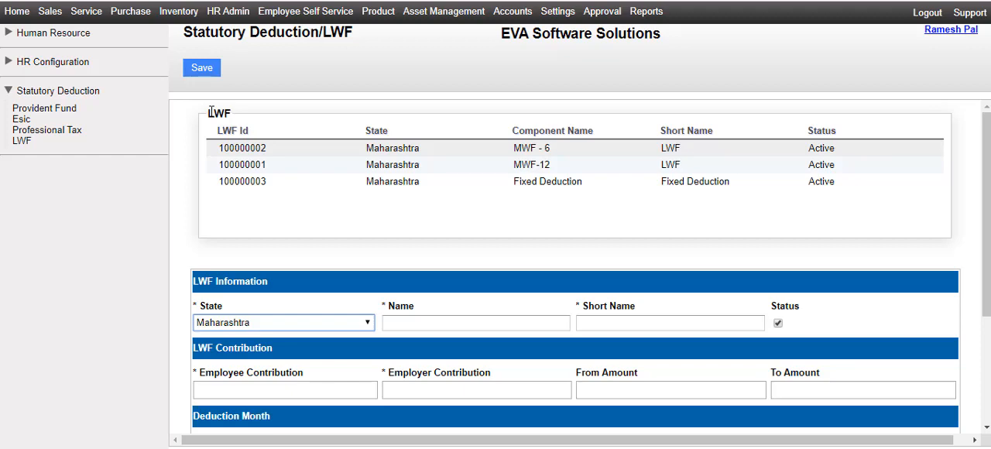
left_click(426, 322)
type("LWF MH - 6")
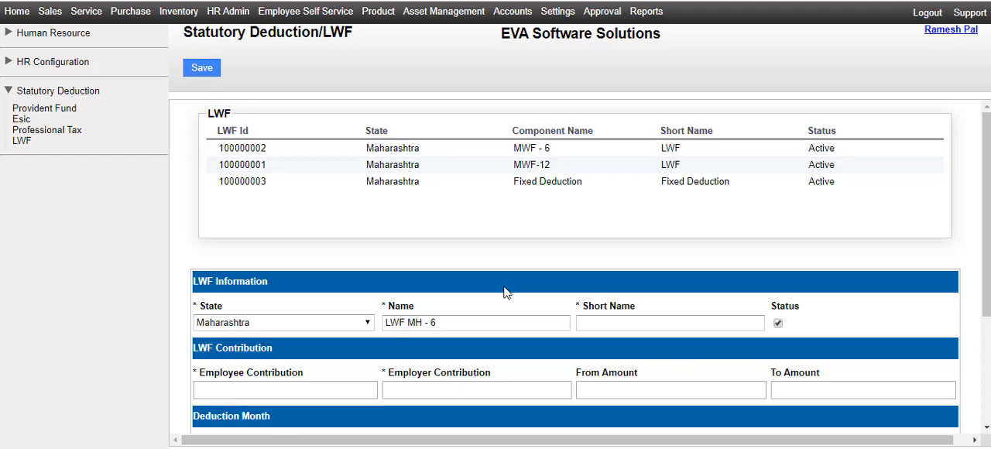
key("Tab")
key("Tab")
key("Tab")
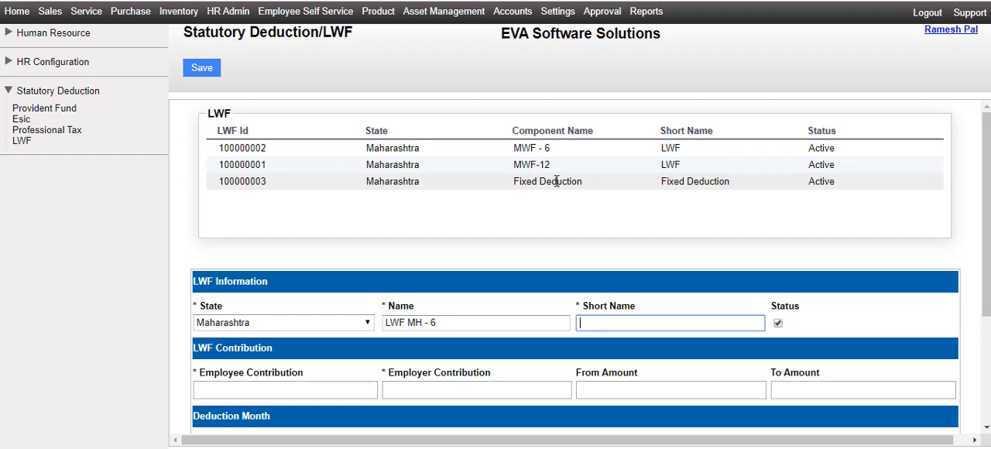
scroll(556, 180, "down", 1)
type("LWF")
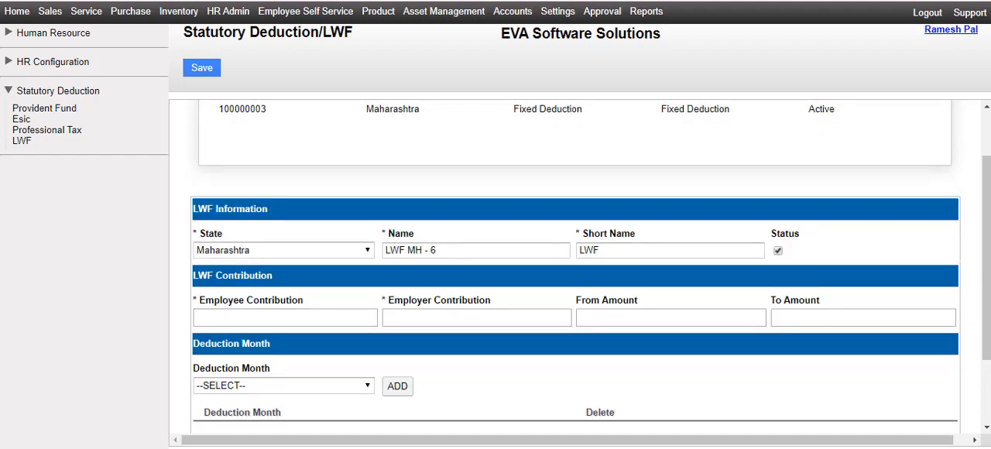
Step: Set the employee contribution to 6 and the employer contribution to 18, for amounts from 1 to 3000
left_click(256, 314)
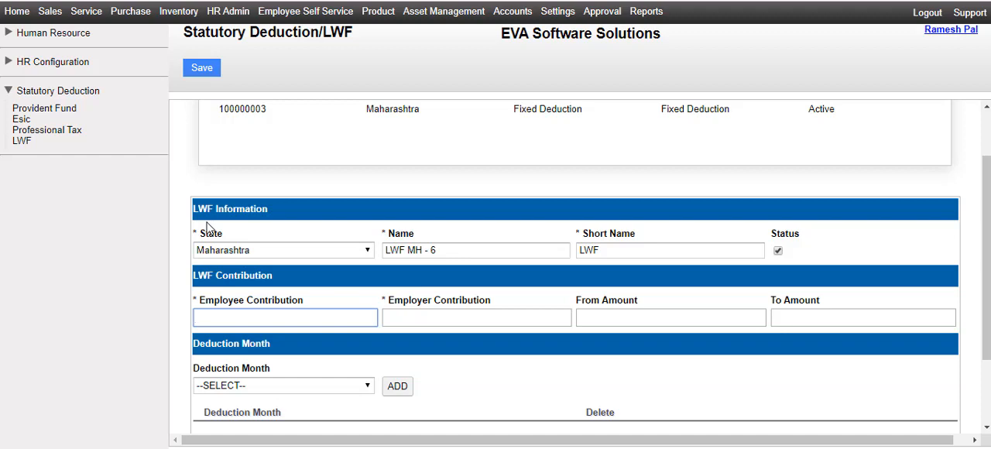
type("6")
key("Tab")
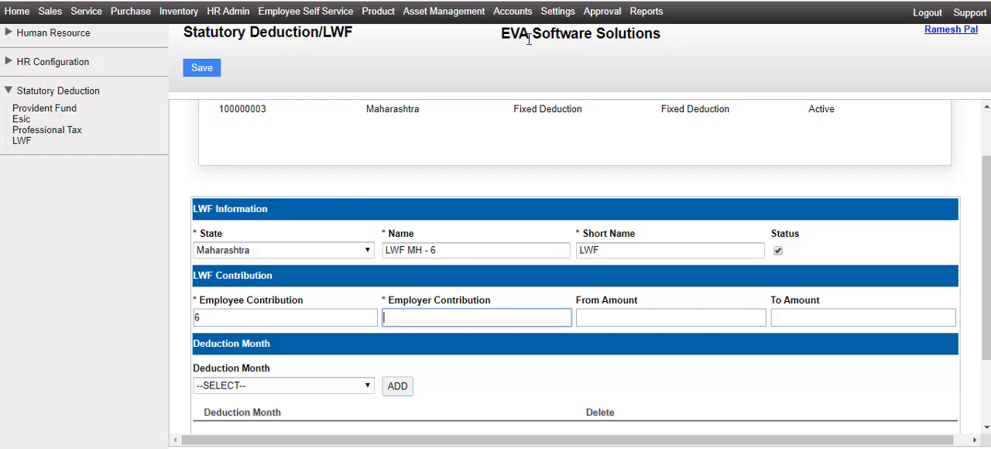
type("8")
key("Tab")
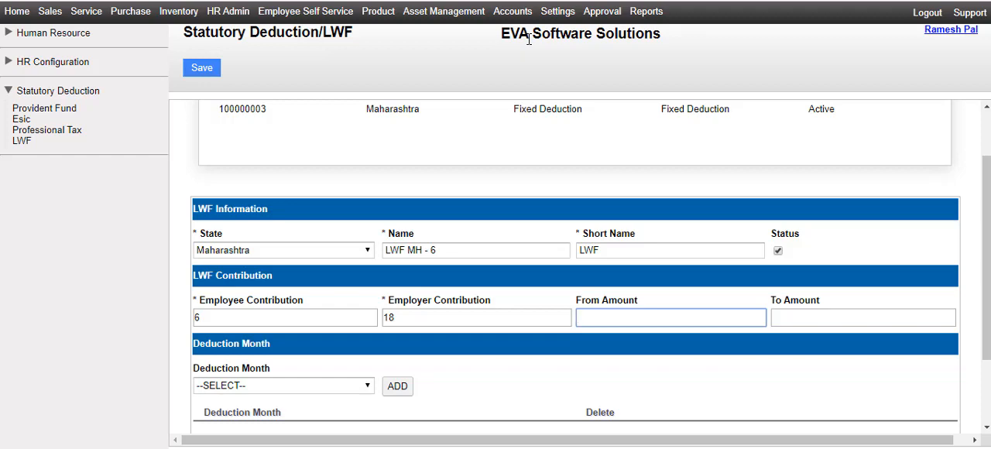
type("1")
key("Tab")
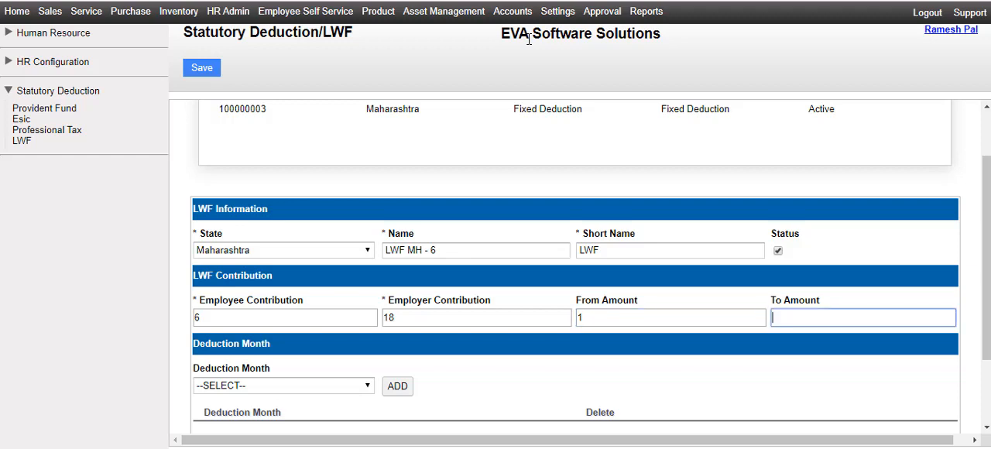
type("3000")
left_click(500, 365)
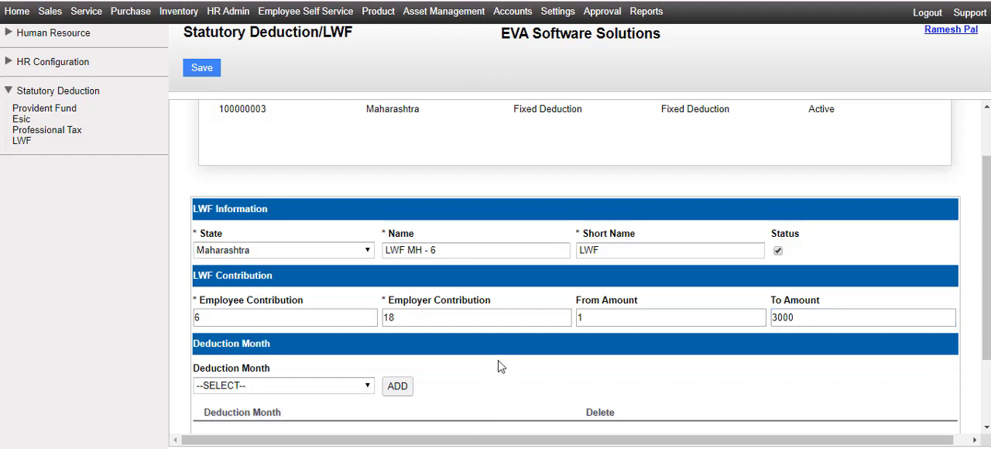
Step: Add JUN and DEC as deduction months and save the LWF MH - 6 component
scroll(687, 341, "down", 2)
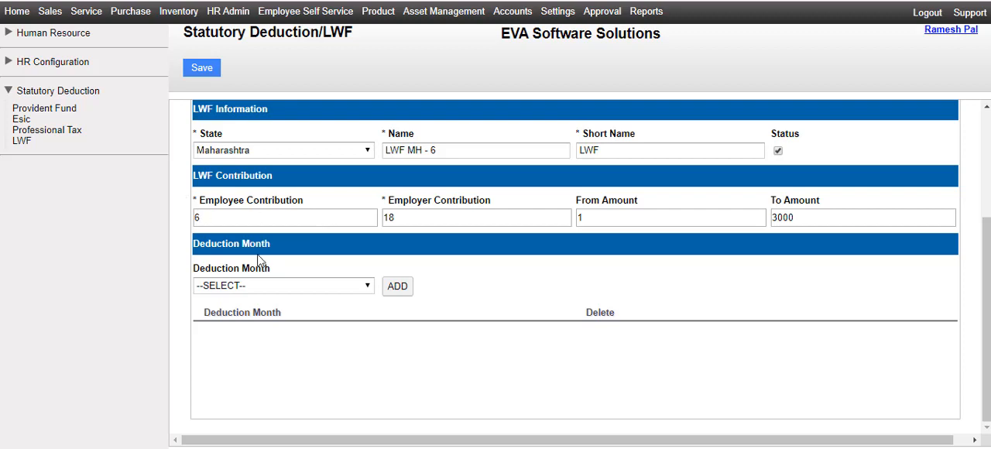
left_click(327, 292)
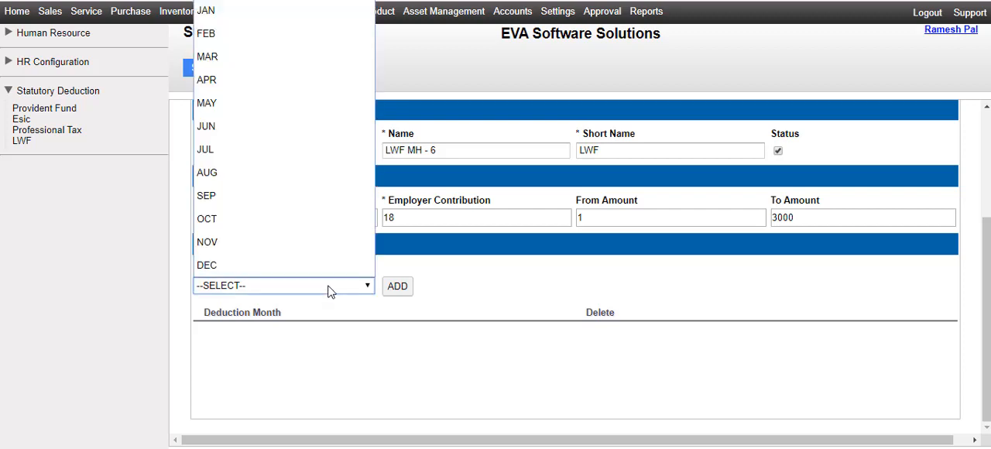
left_click(326, 140)
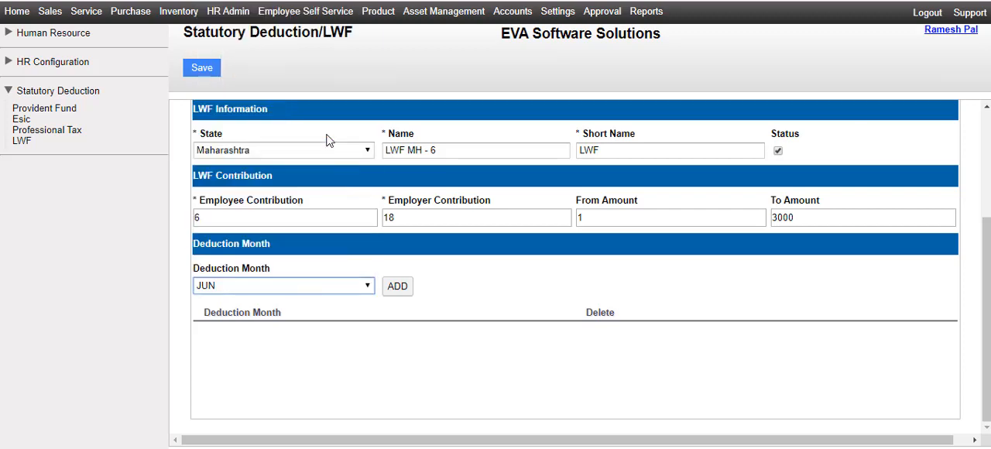
left_click(398, 288)
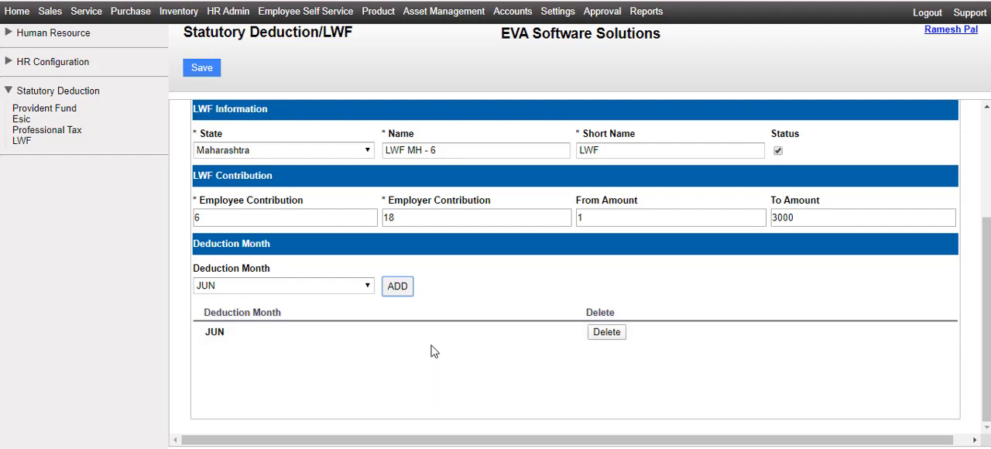
left_click(349, 286)
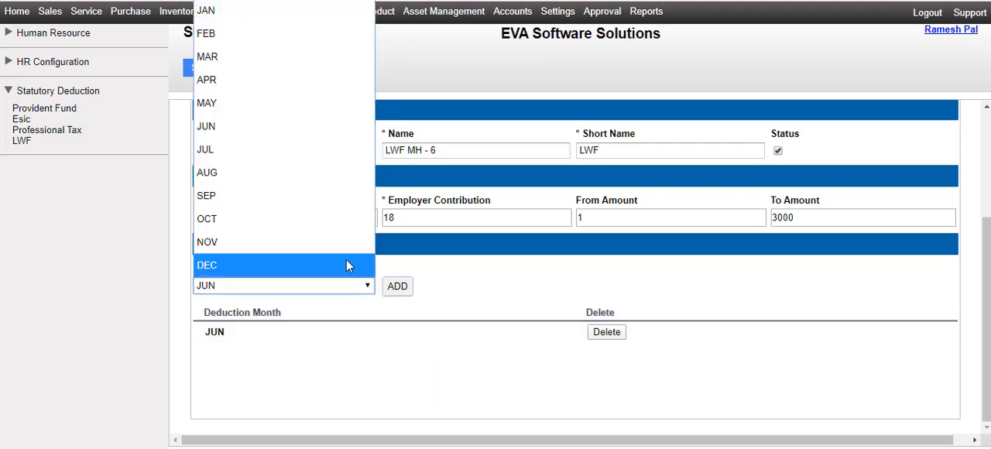
left_click(346, 265)
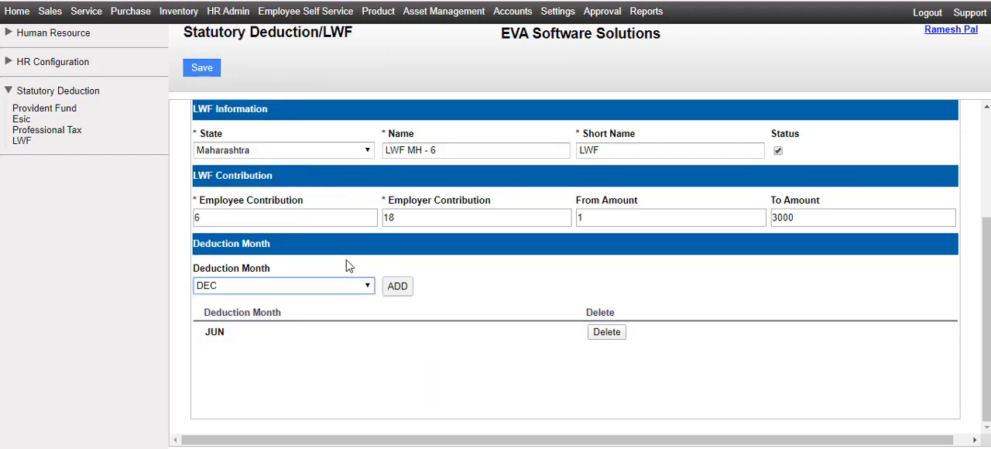
left_click(396, 286)
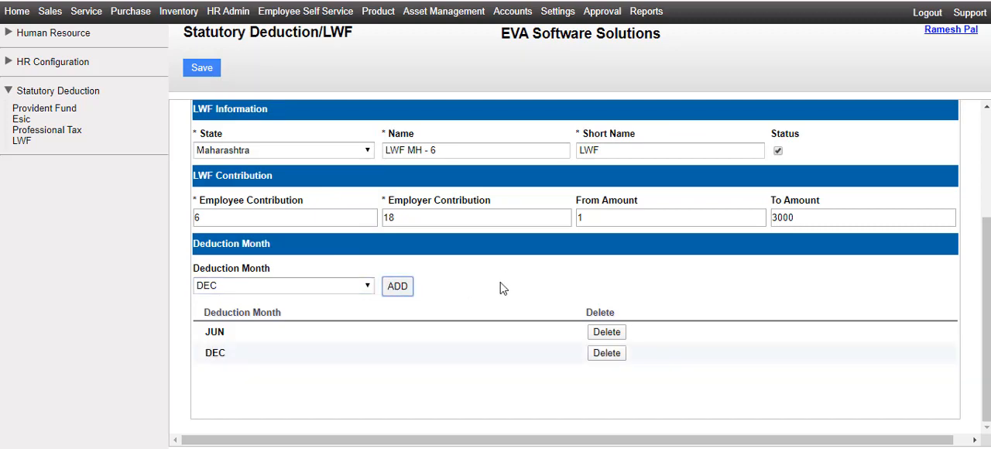
scroll(694, 291, "up", 3)
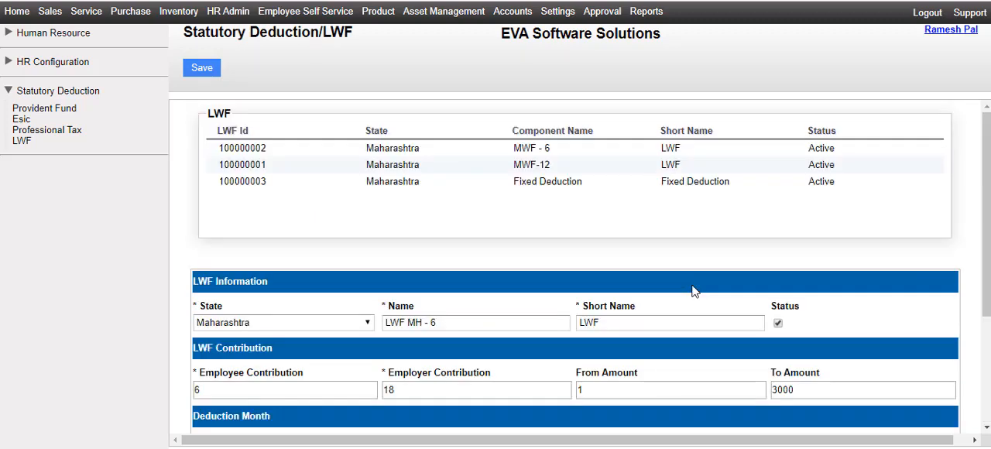
left_click(202, 68)
Step: Review the LWF MH - 12 component's contributions and deduction months, and save it
scroll(454, 249, "down", 1)
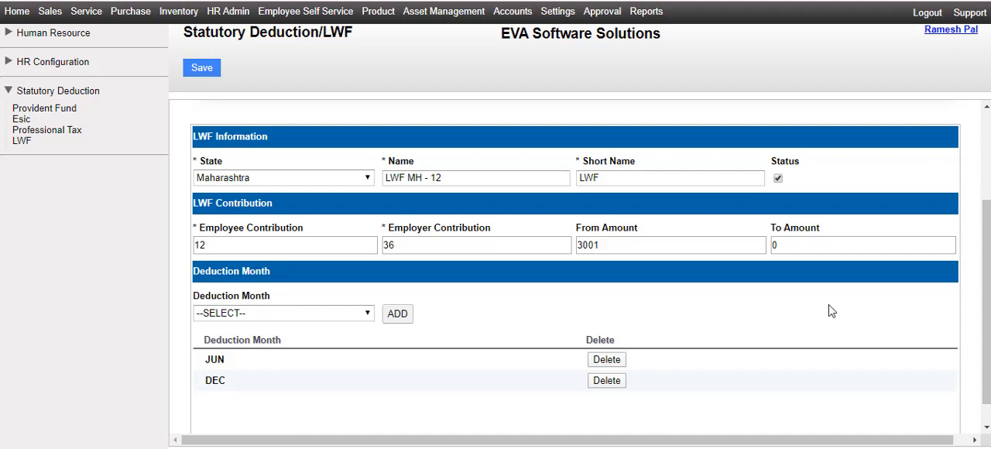
left_click(202, 68)
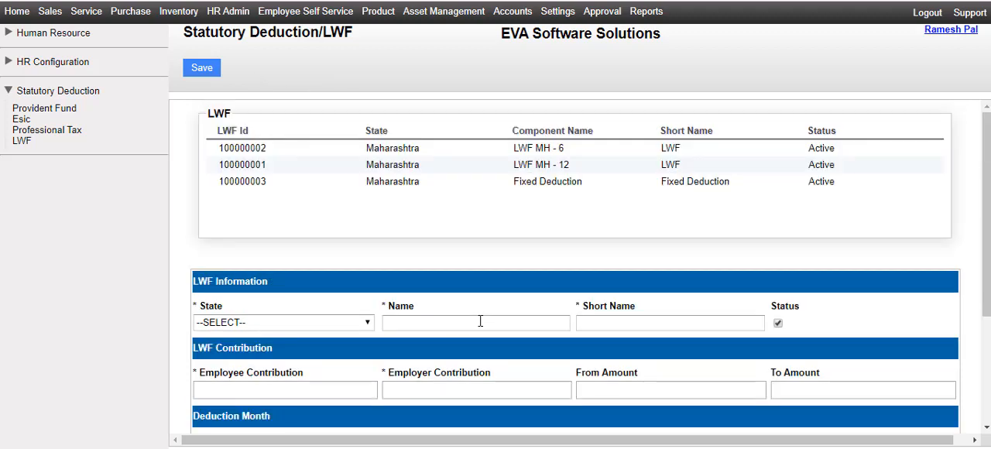